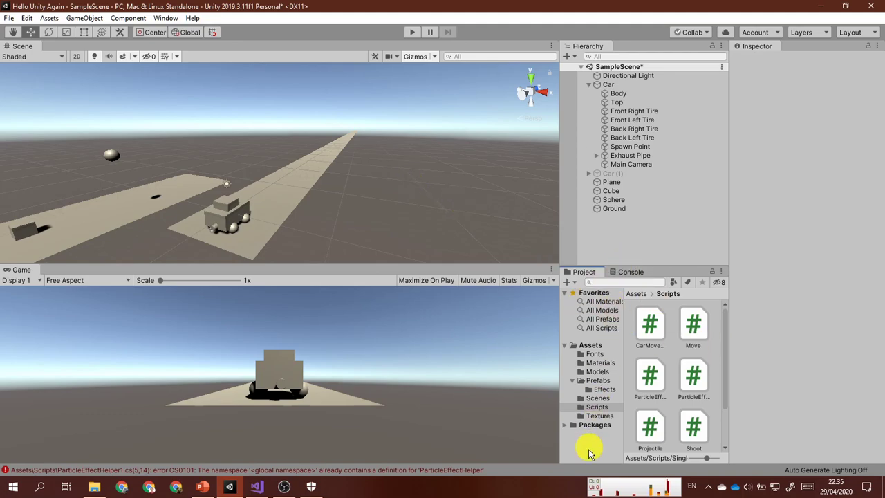
- Open the Assets > Prefabs > Effects folder in the Project panel
click(608, 389)
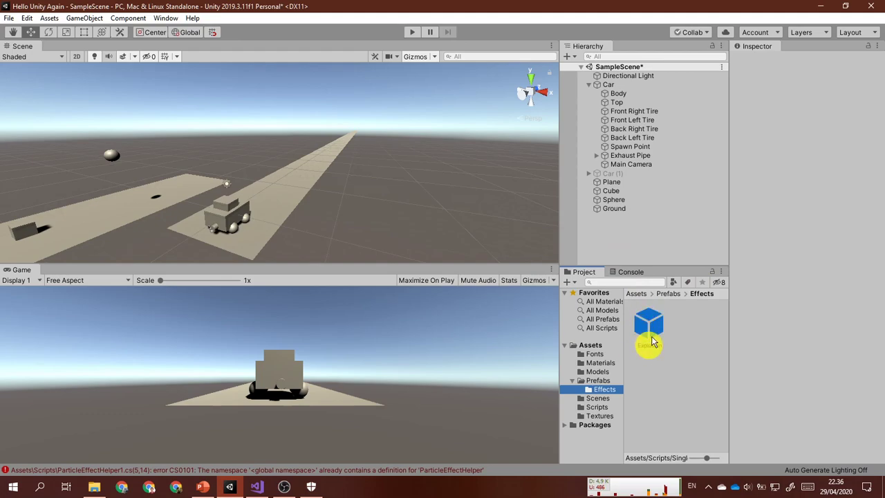
- Drag the Explosion prefab into SampleScene and select the new Explosion instance
drag(653, 339, 628, 221)
alt+drag(309, 208, 217, 214)
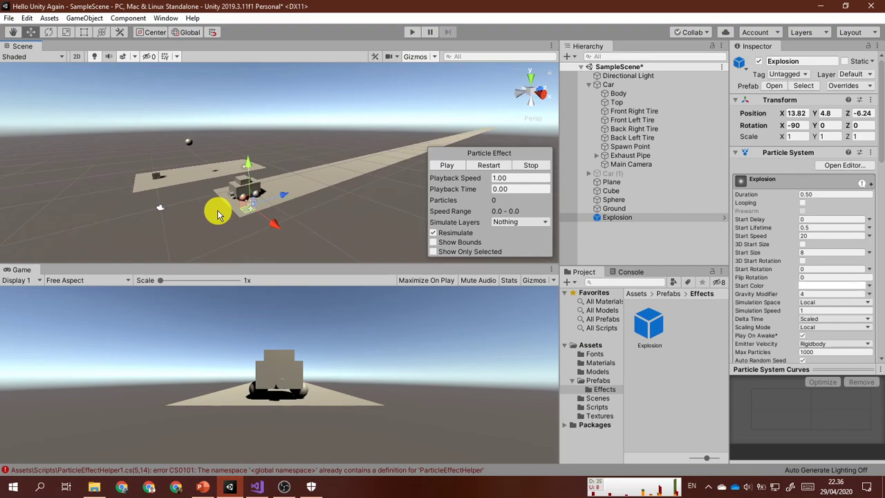
click(316, 181)
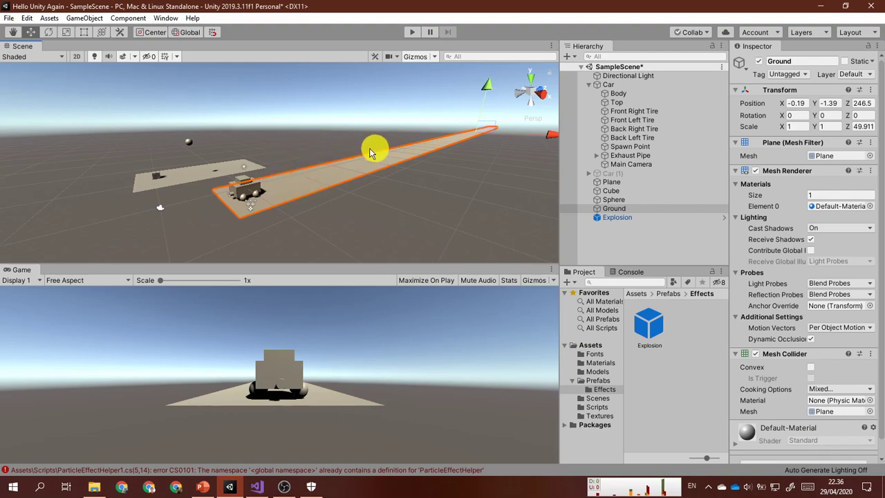
click(649, 323)
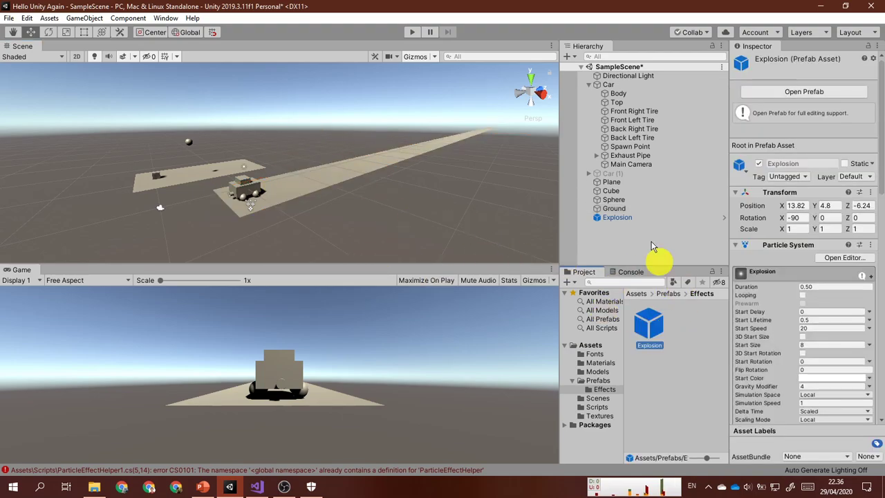
click(633, 219)
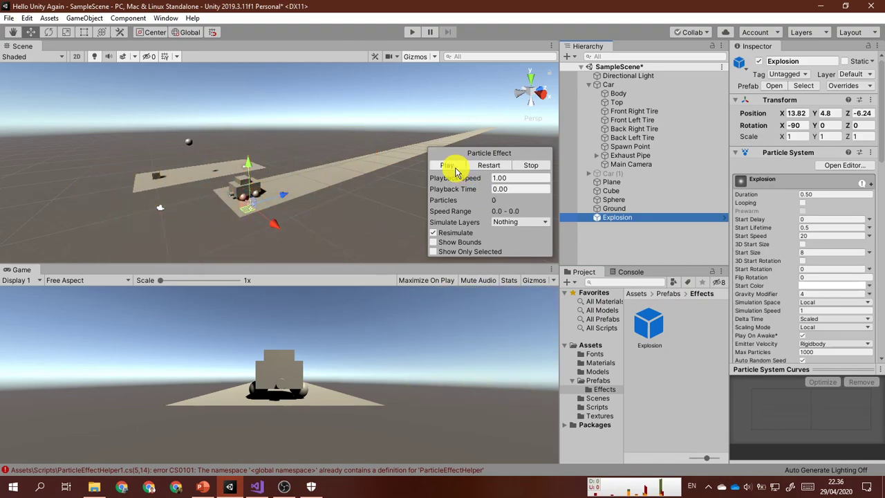
click(447, 166)
click(456, 170)
scroll(323, 234, up, 2)
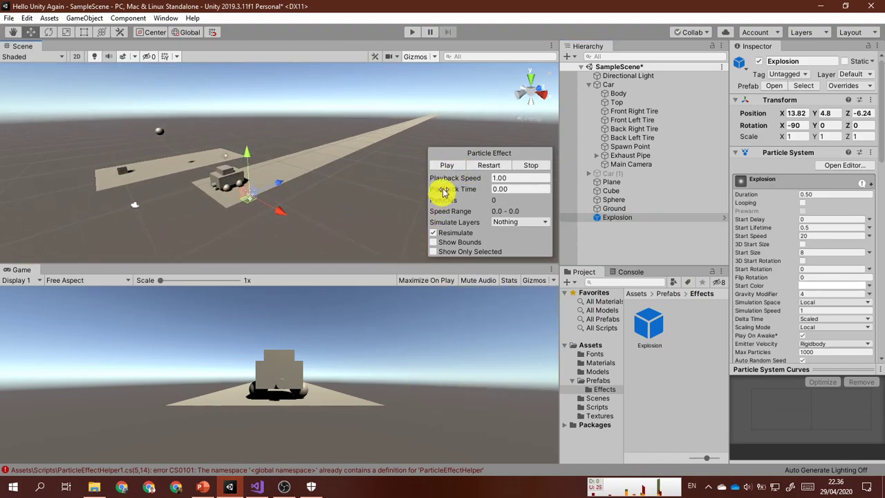
click(450, 166)
scroll(408, 199, up, 1)
click(446, 166)
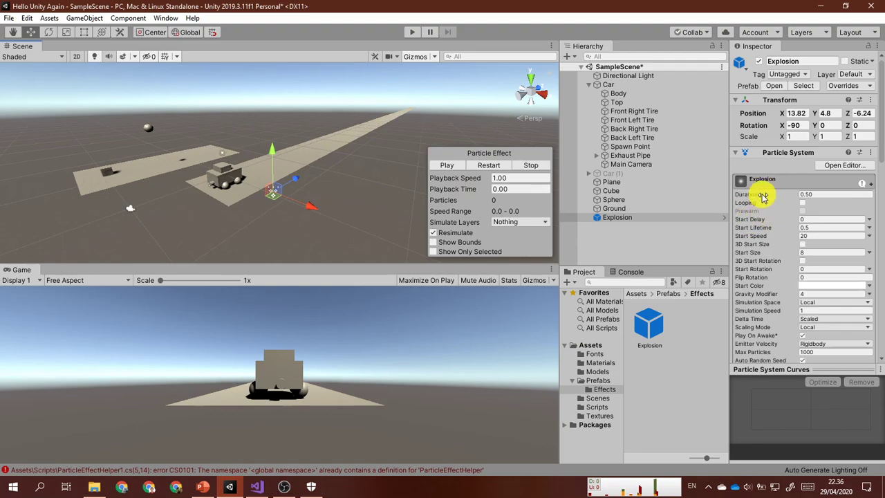
scroll(763, 197, down, 3)
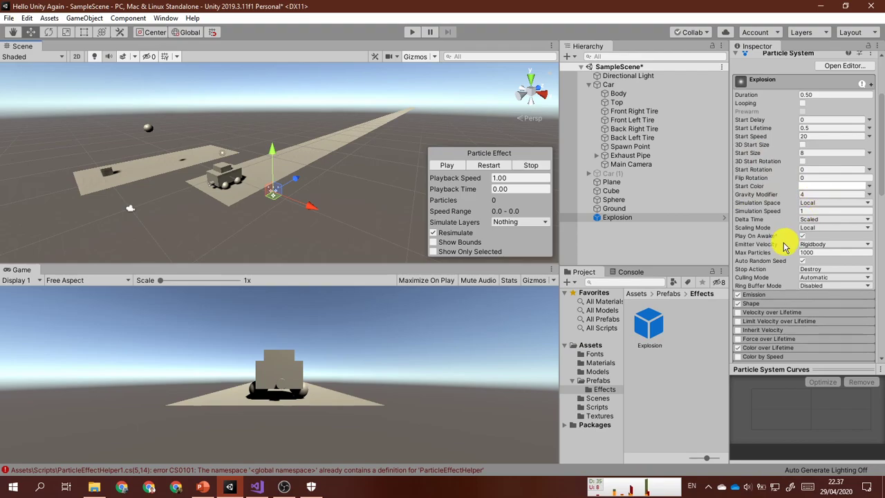
scroll(776, 164, down, 4)
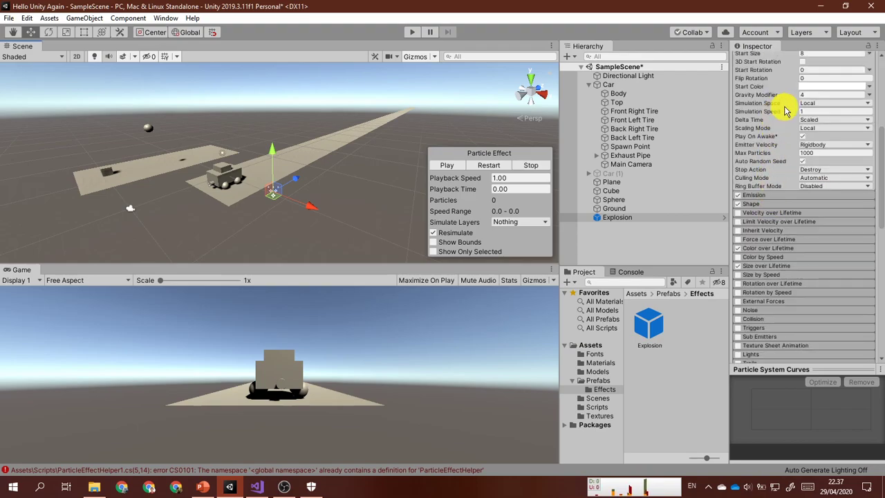
click(818, 153)
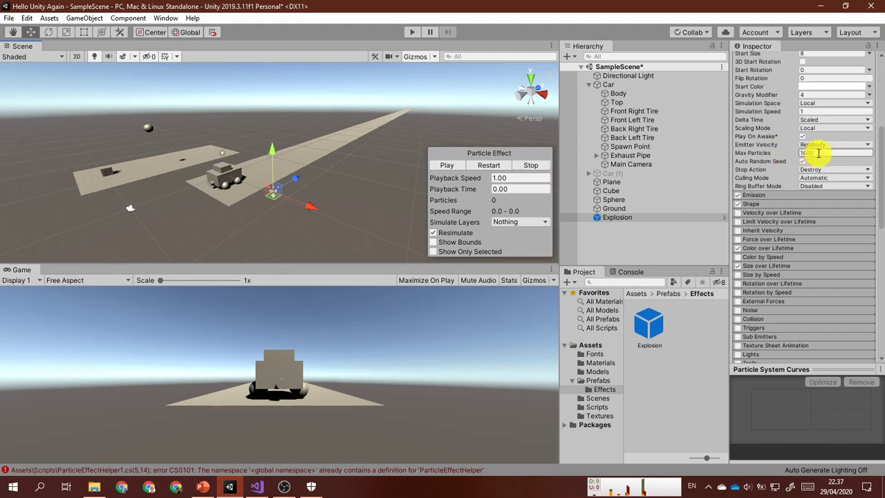
- Confirm Max Particles of 30 and preview the explosion burst several times
key(Return)
click(449, 165)
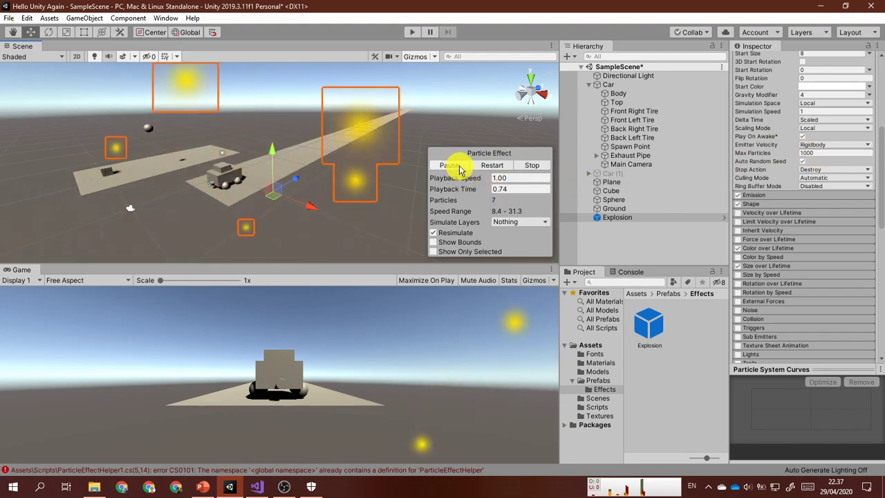
click(460, 167)
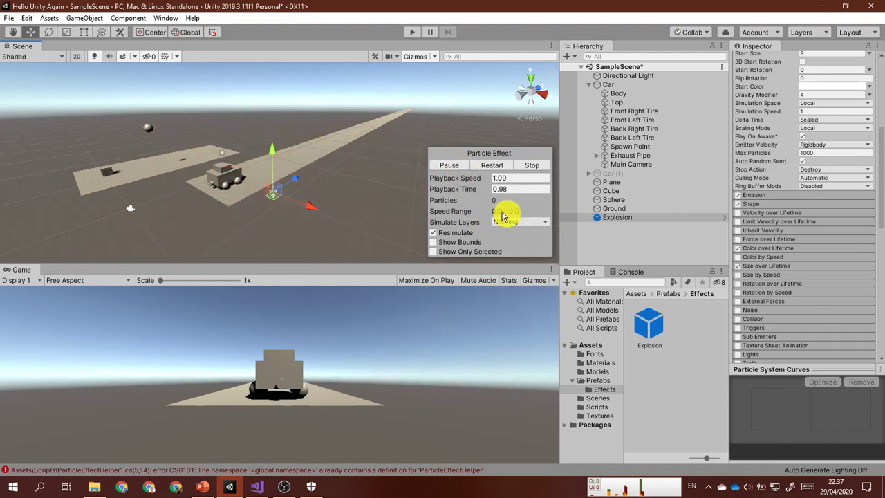
click(445, 165)
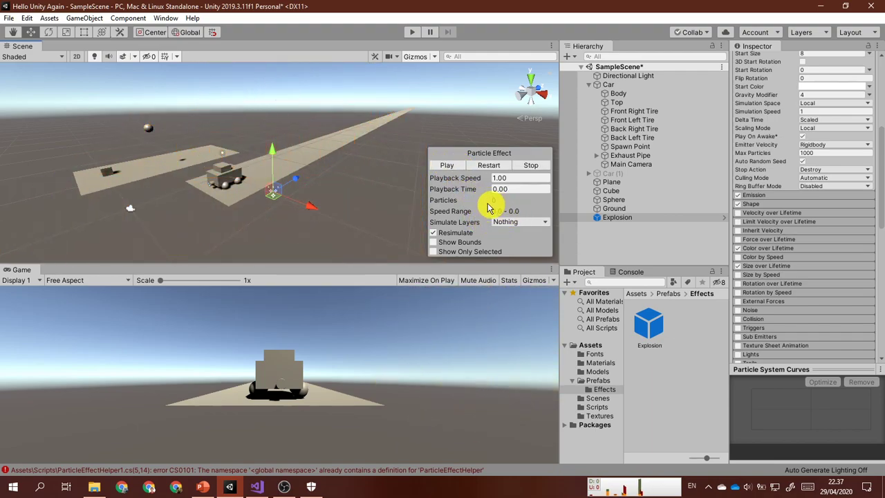
click(451, 164)
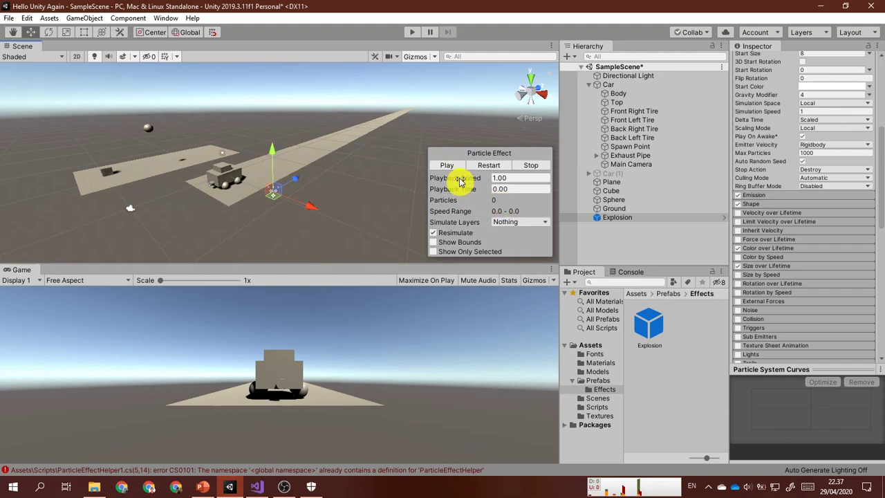
click(448, 166)
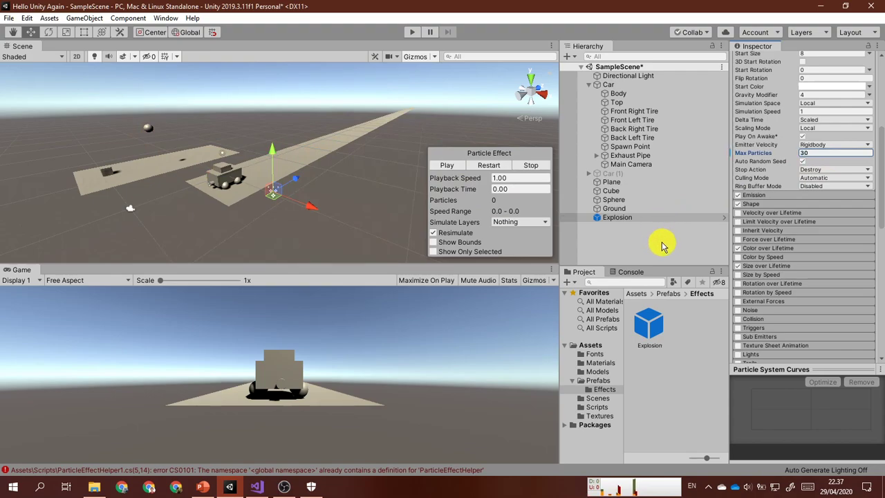
- In Emission, try Rate over Time 20 with previews, then set it back to 30
click(774, 197)
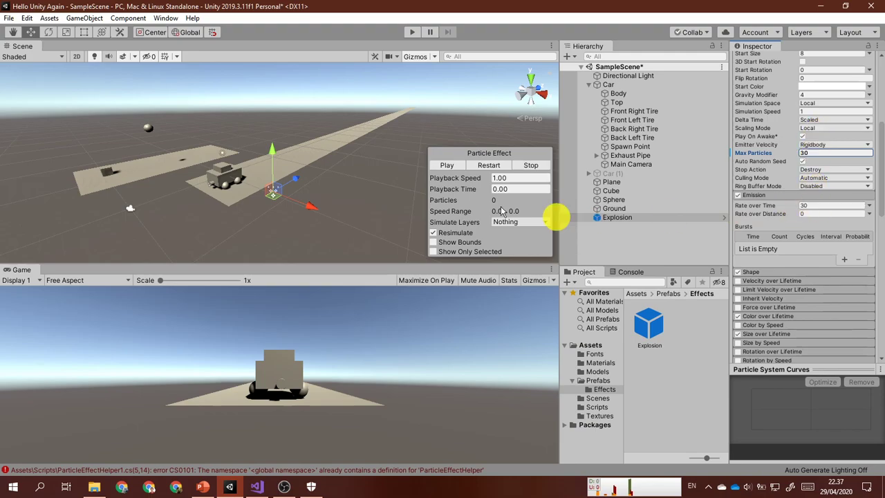
click(444, 166)
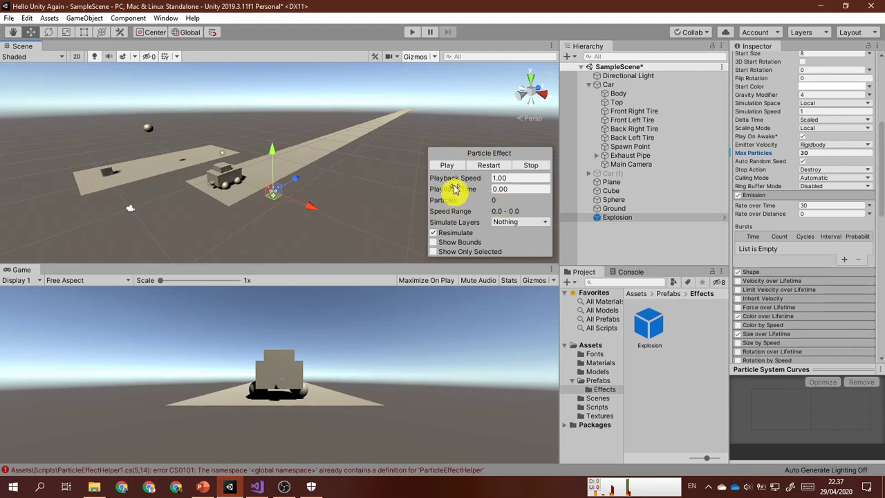
click(820, 205)
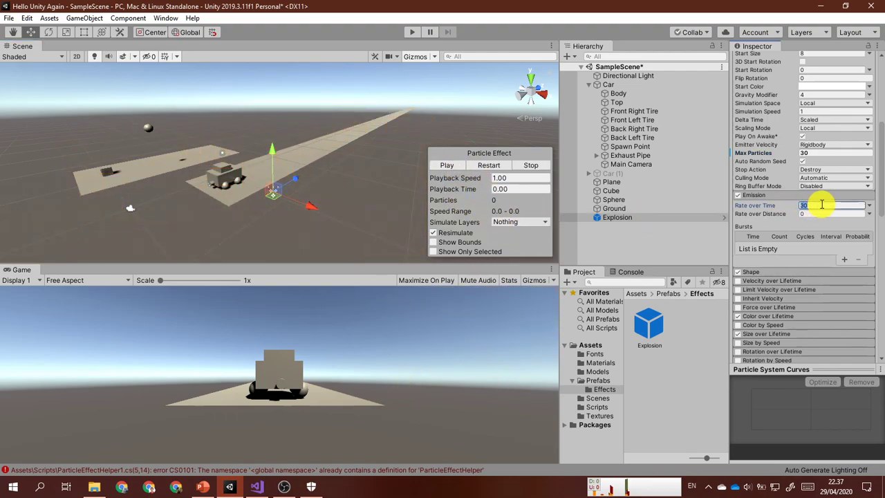
click(450, 166)
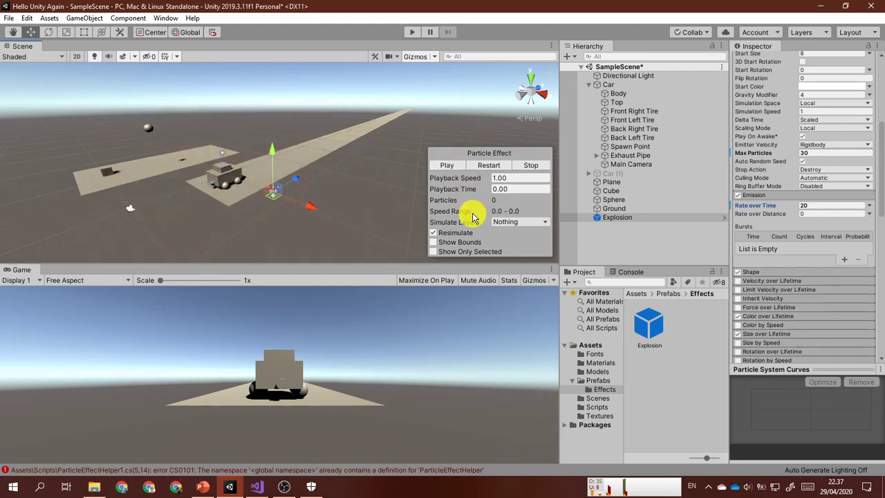
click(450, 166)
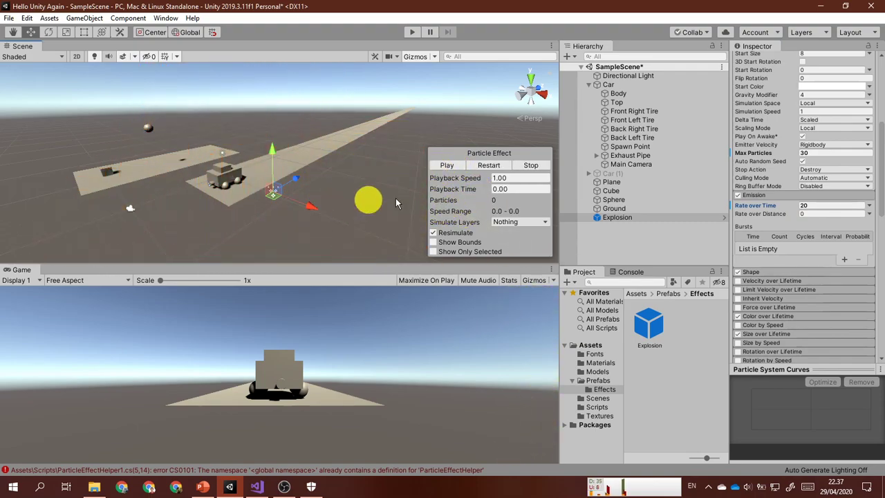
click(450, 167)
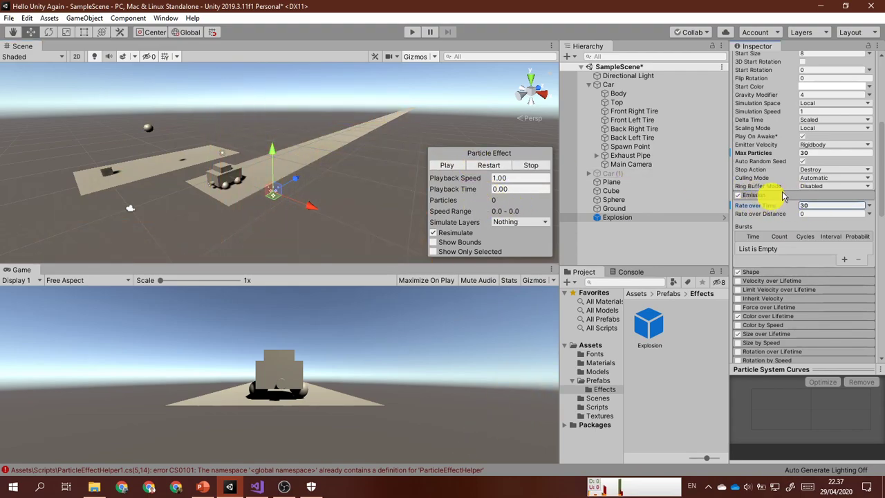
scroll(792, 183, down, 3)
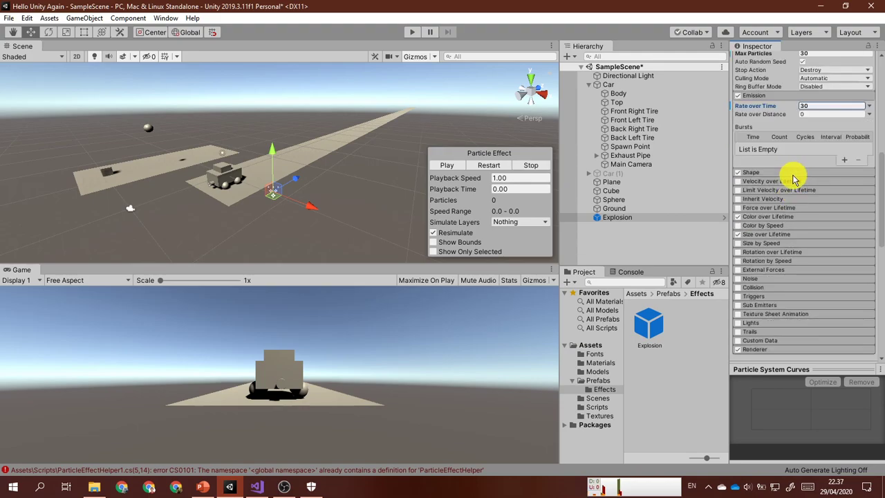
- Enable Color over Lifetime with a red-to-yellow gradient in the Gradient Editor
click(794, 172)
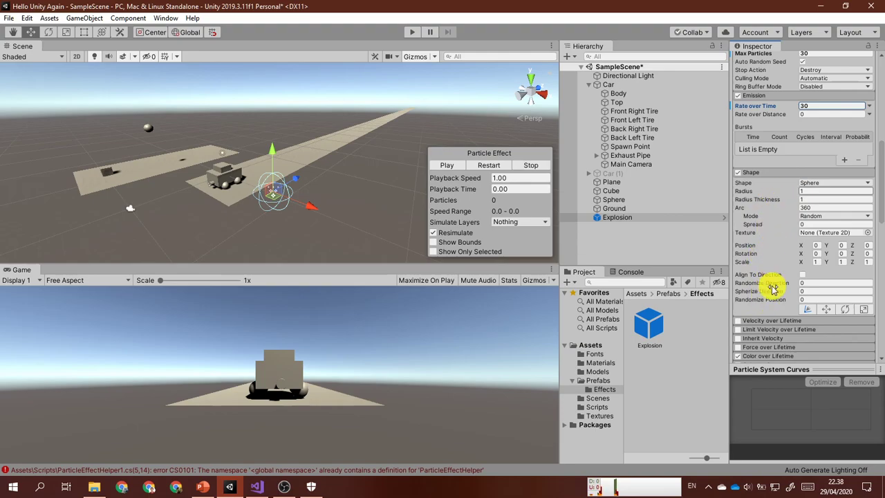
scroll(770, 228, down, 3)
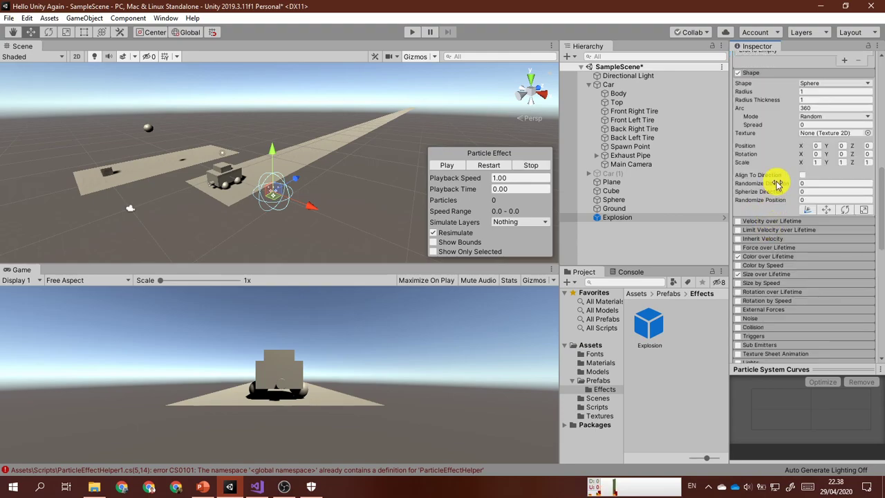
scroll(780, 173, down, 3)
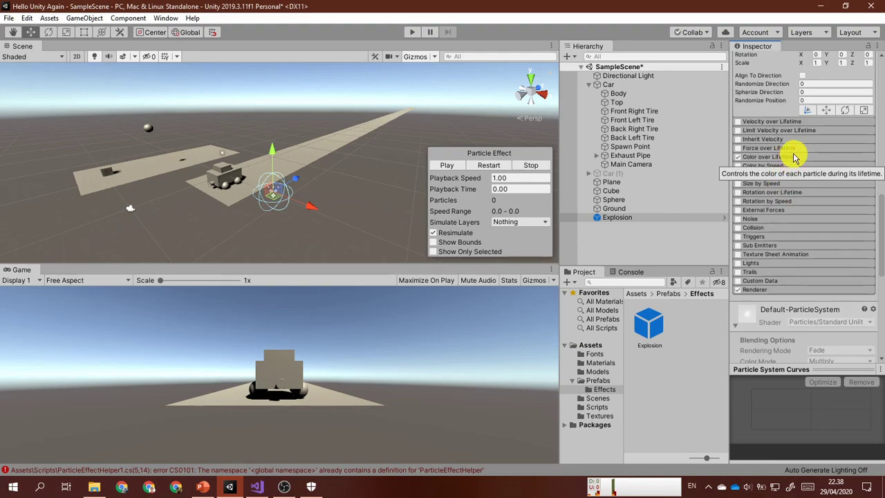
click(794, 157)
click(799, 167)
drag(308, 283, 360, 115)
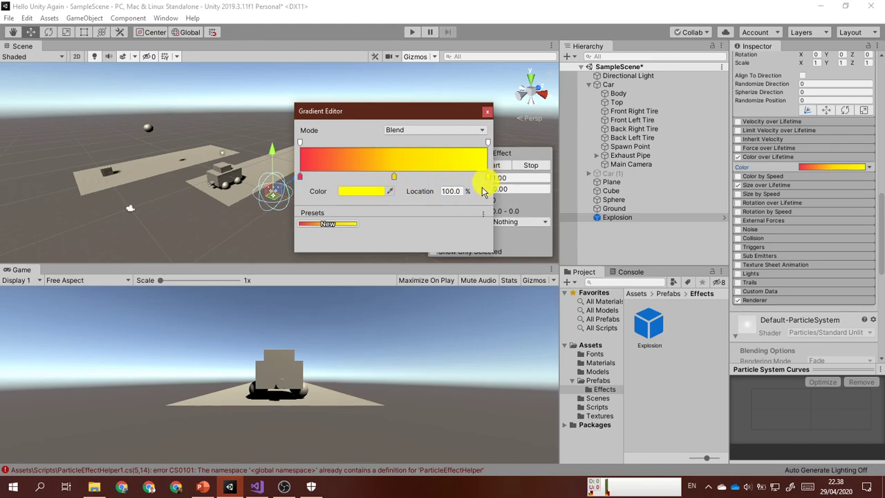
click(486, 112)
click(764, 185)
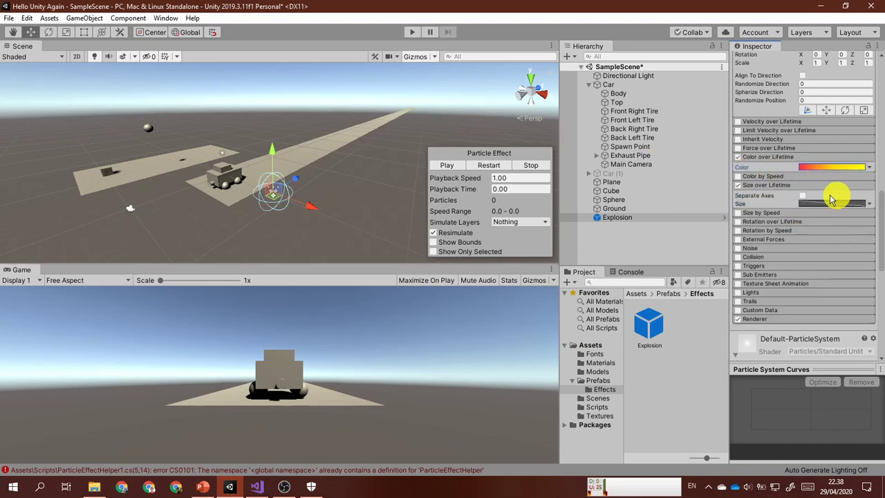
- Apply the descending Size over Lifetime curve so particles shrink to zero
click(816, 203)
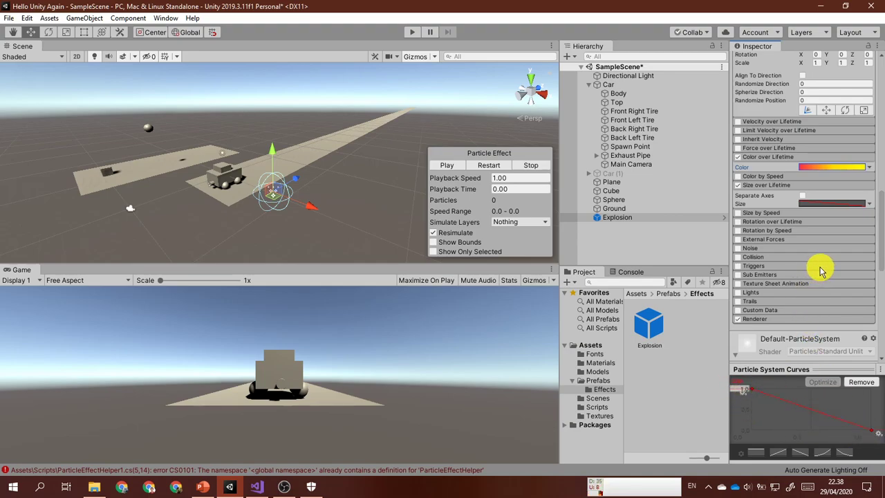
scroll(821, 264, down, 2)
scroll(822, 263, up, 10)
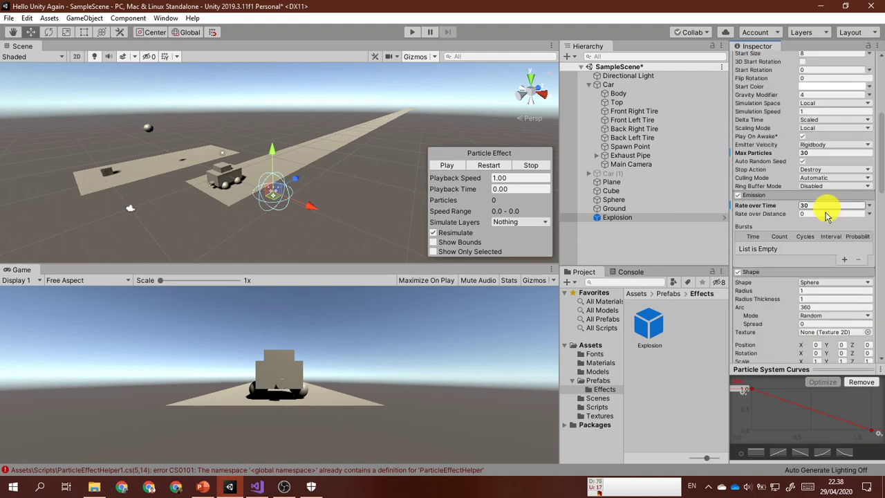
click(654, 331)
- Set the Explosion prefab asset's Max Particles to 30
scroll(788, 215, down, 5)
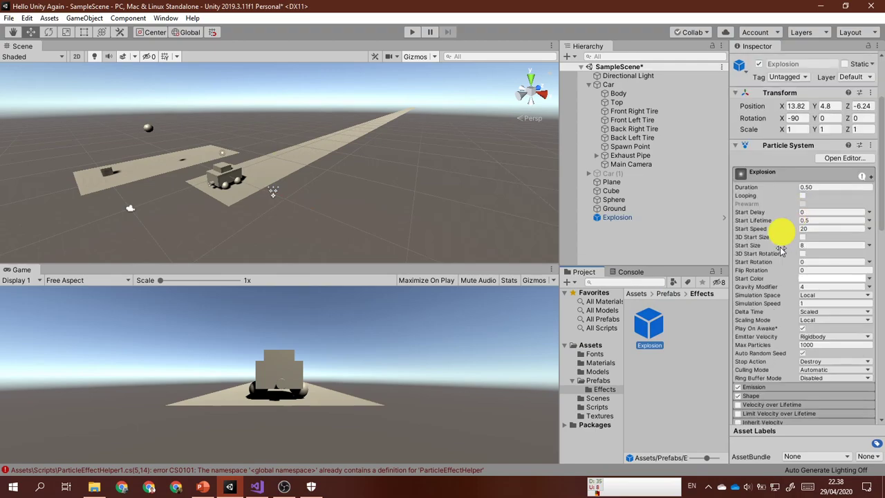
scroll(775, 197, up, 3)
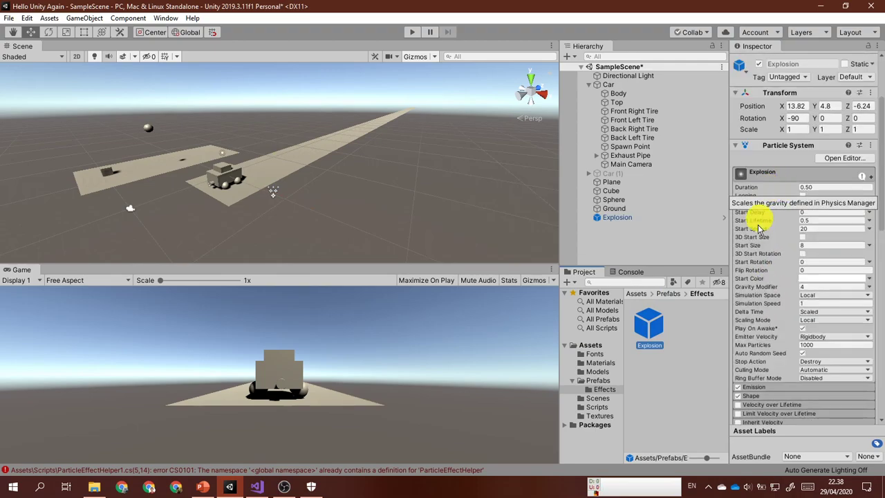
scroll(783, 253, down, 3)
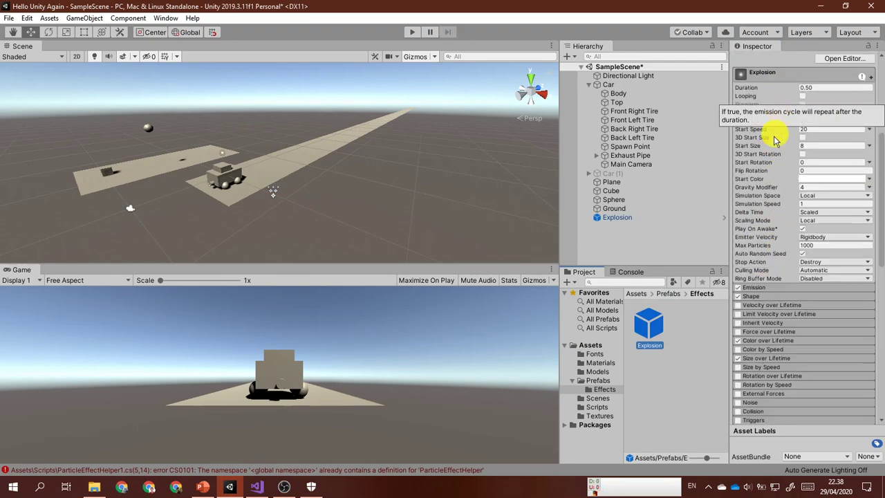
click(851, 248)
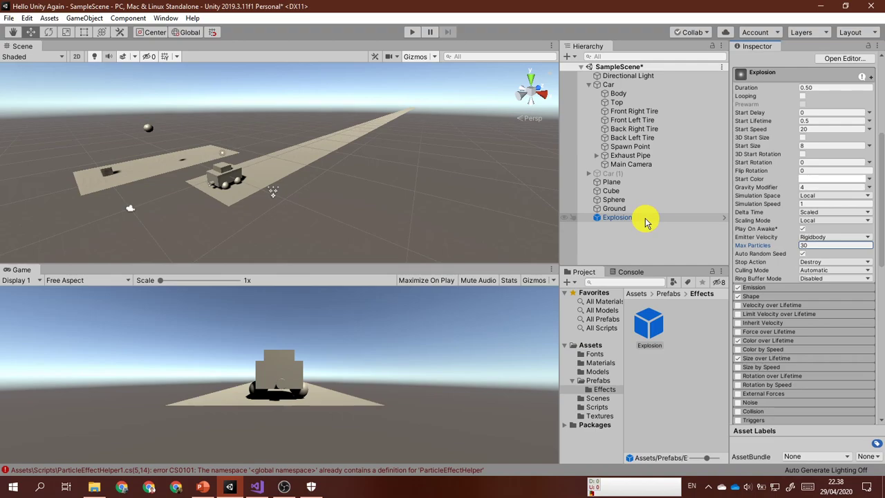
- Expand the prefab's Emission, Shape, Color over Lifetime and Size over Lifetime modules to check them
scroll(795, 176, down, 3)
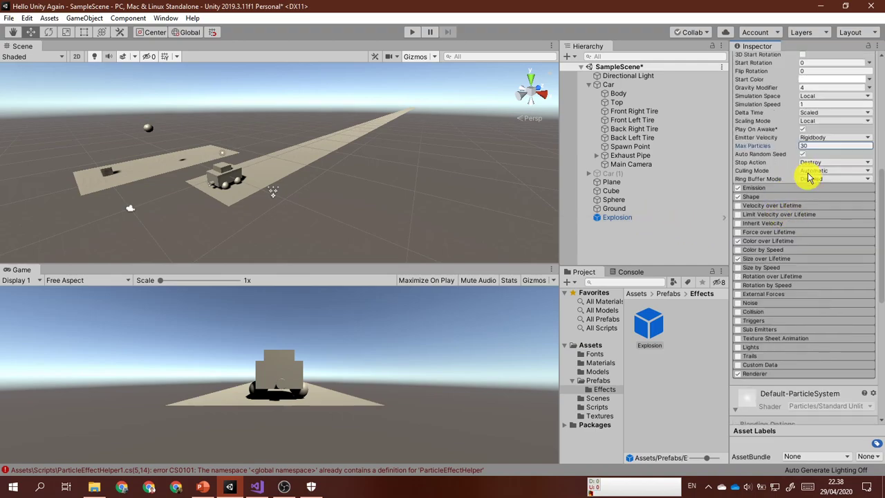
scroll(789, 127, up, 3)
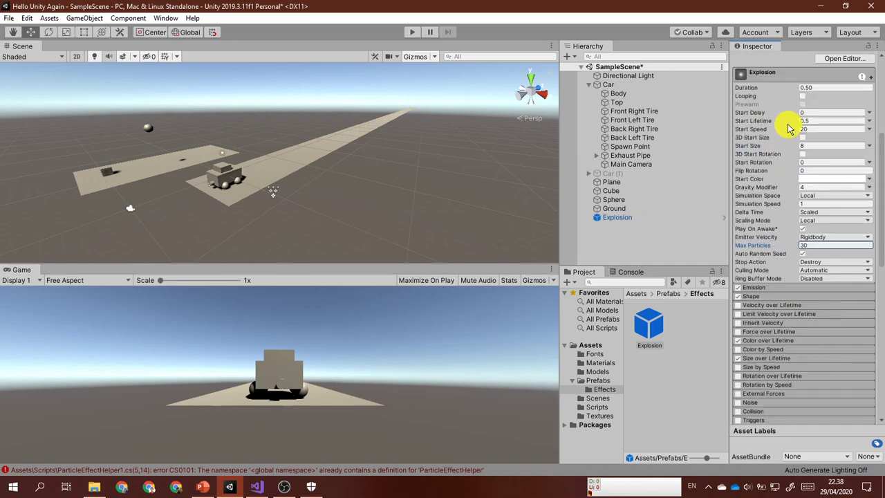
scroll(784, 200, down, 3)
click(777, 188)
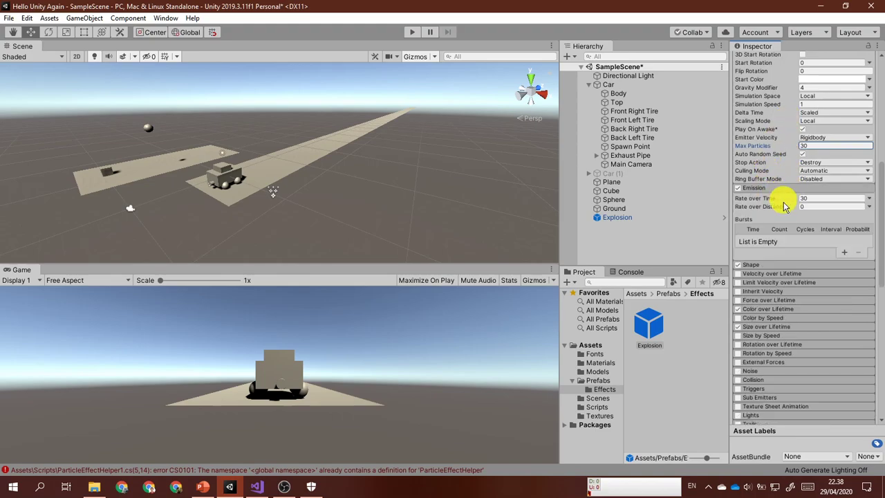
click(784, 267)
scroll(784, 285, down, 3)
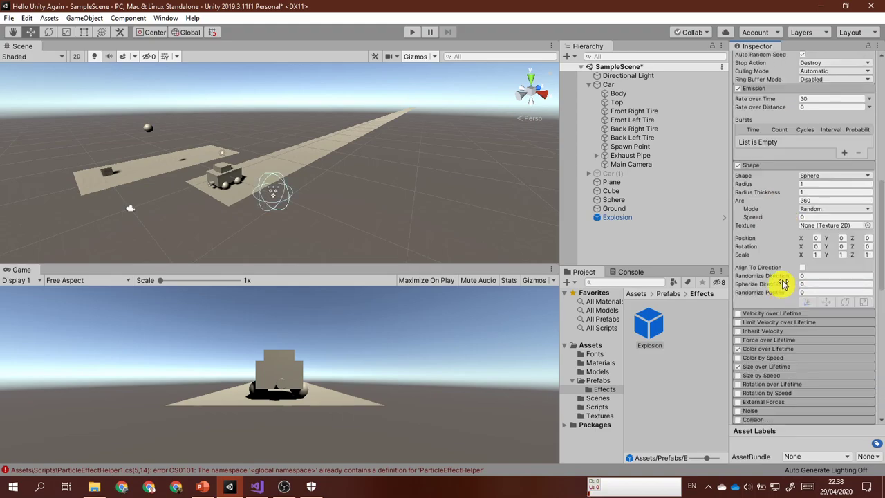
scroll(794, 245, down, 3)
click(795, 252)
scroll(795, 252, down, 3)
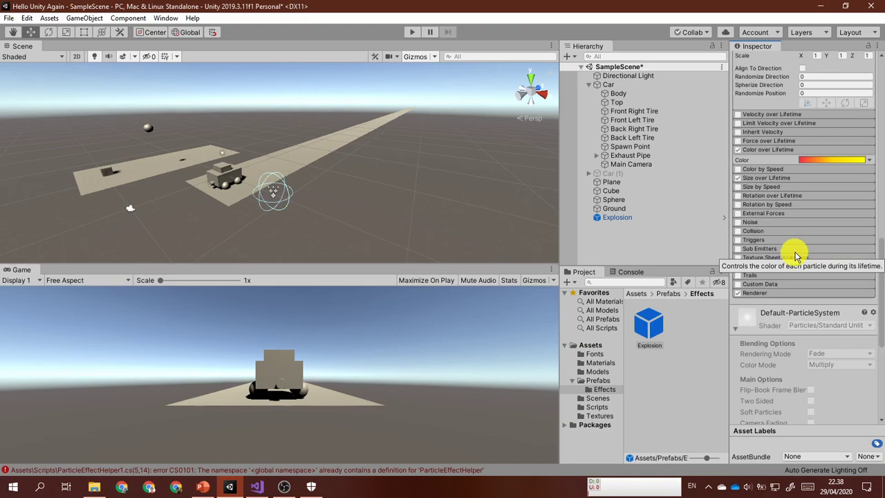
click(800, 179)
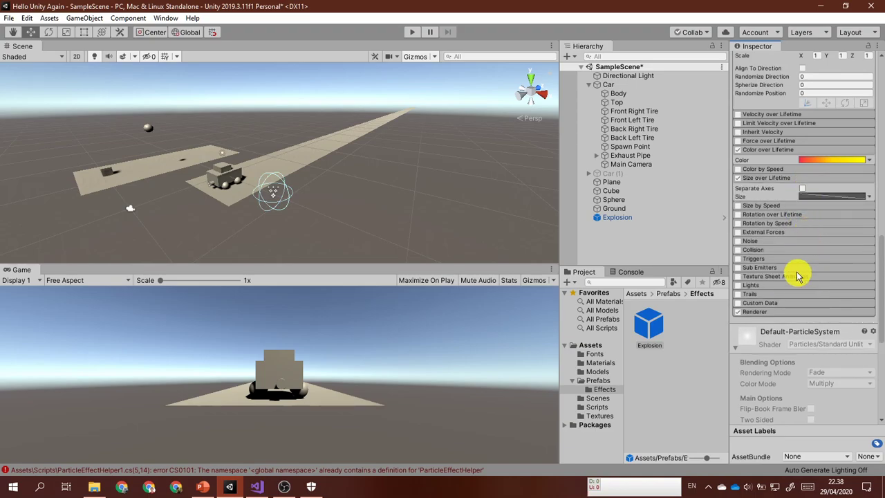
scroll(790, 263, up, 15)
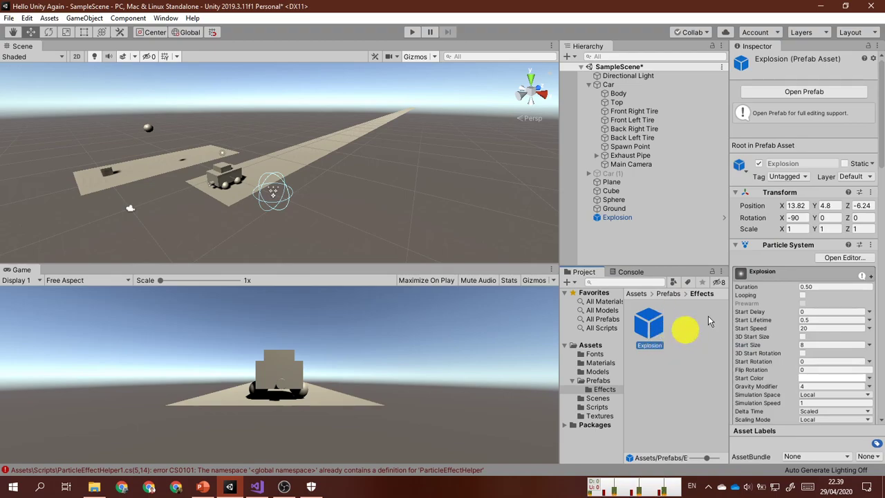
- Preview the scene's Explosion burst, then browse the Prefabs and Effects folders
drag(616, 221, 615, 218)
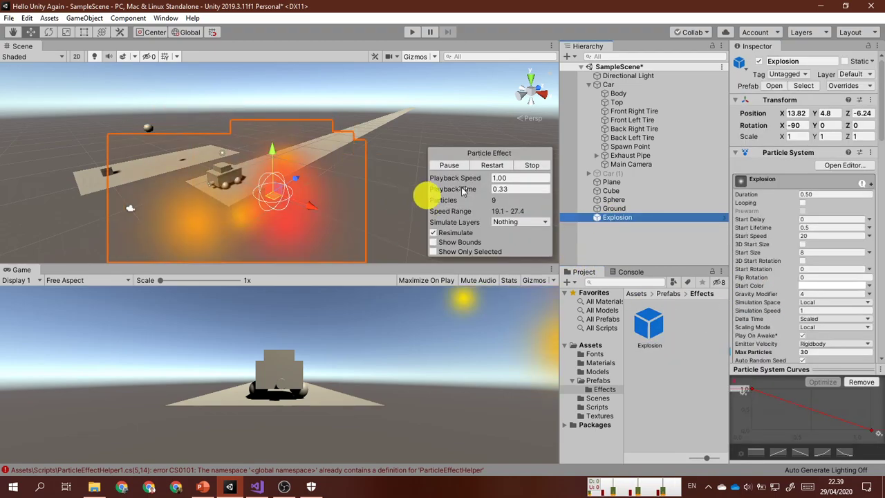
click(609, 383)
double_click(650, 325)
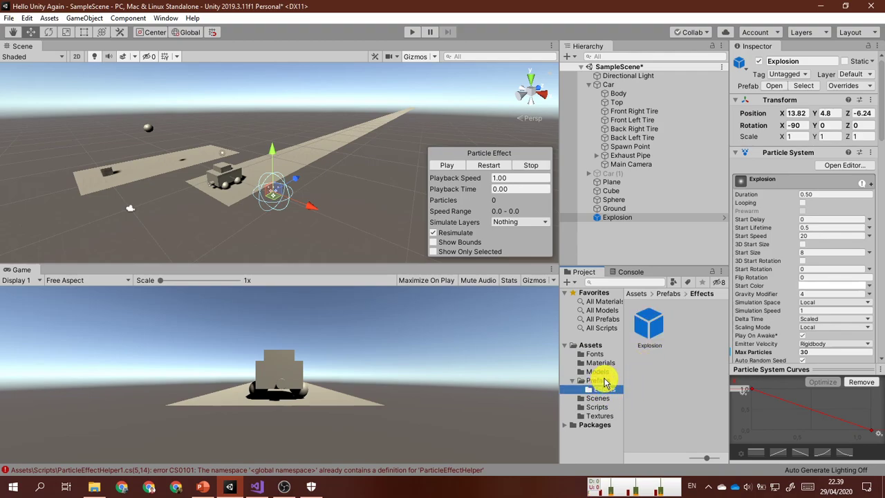
click(601, 380)
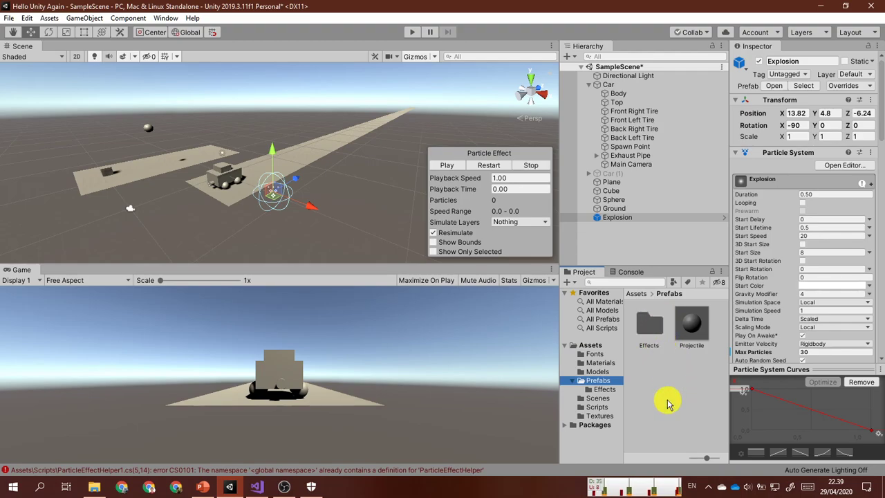
- Delete the Explosion instance from the scene and reopen Effects showing the prefab
double_click(652, 339)
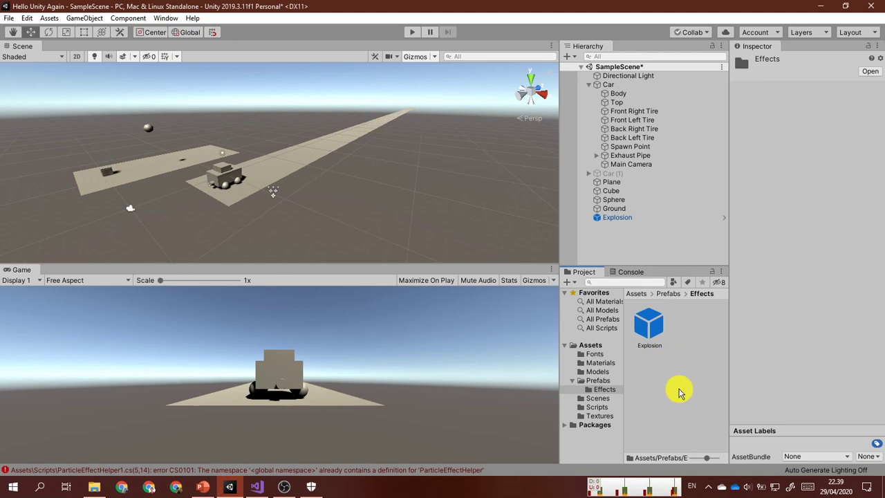
click(597, 381)
click(626, 217)
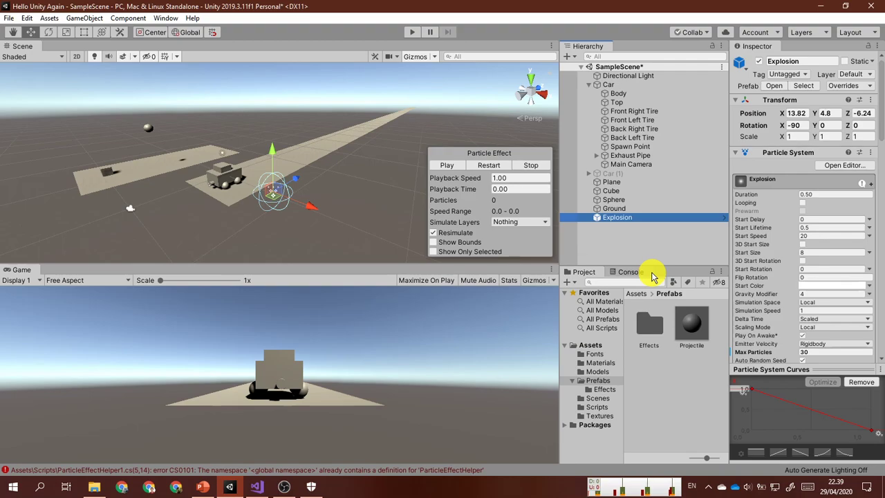
key(Delete)
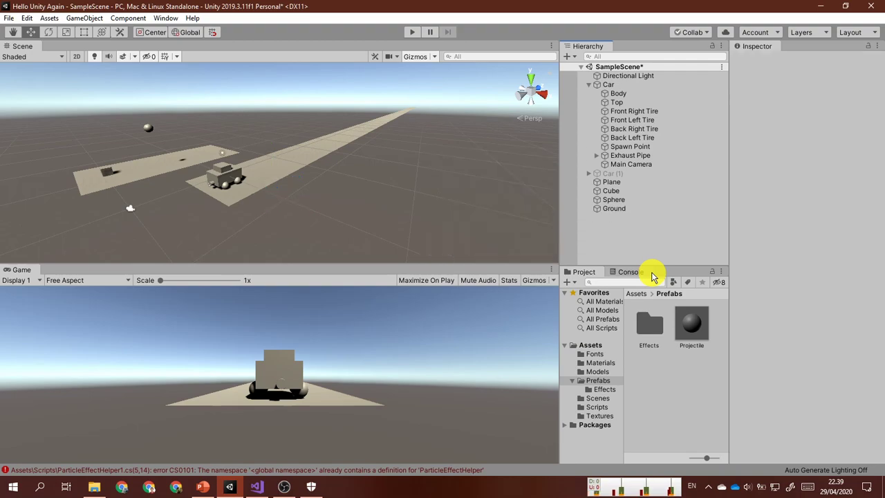
double_click(650, 323)
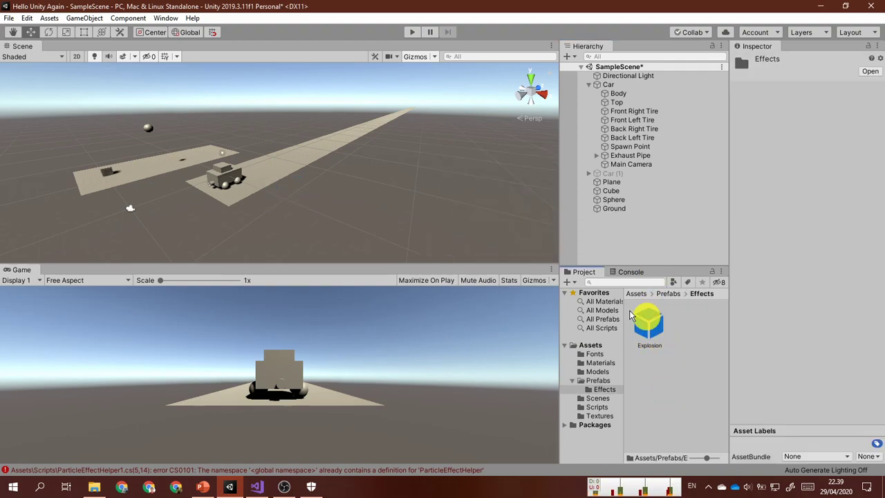